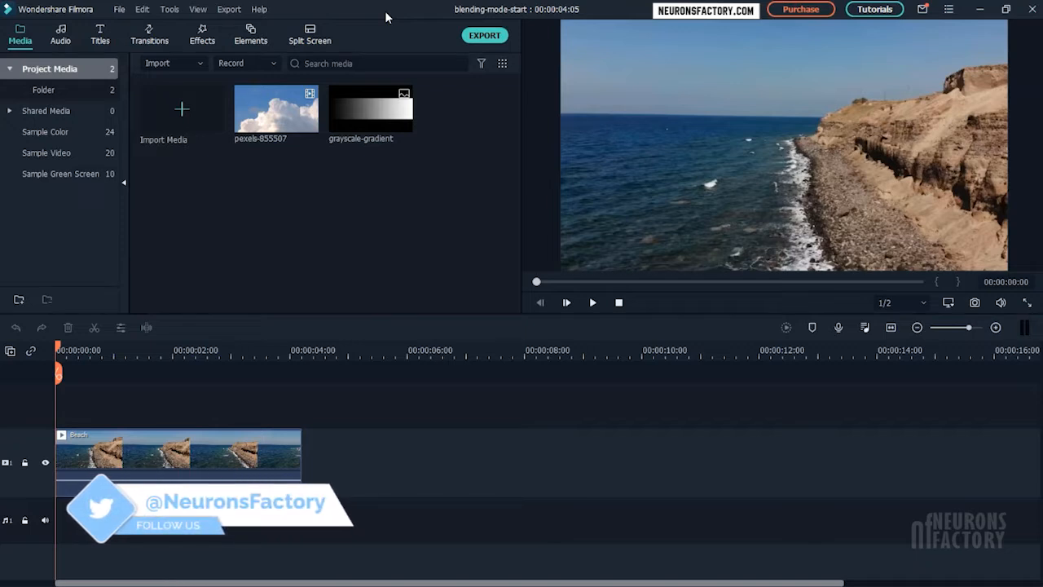
Step: Place grayscale-gradient on two tracks above the Beach clip, positioning the lower track's copy along the bottom of the video frame
left_click_drag(370, 110, 59, 416)
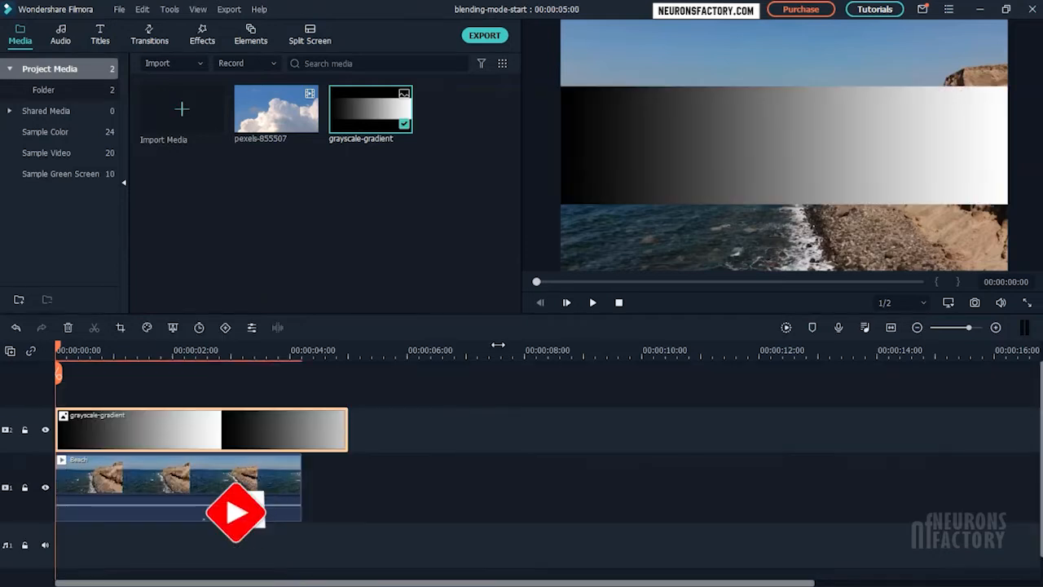
left_click_drag(692, 163, 693, 229)
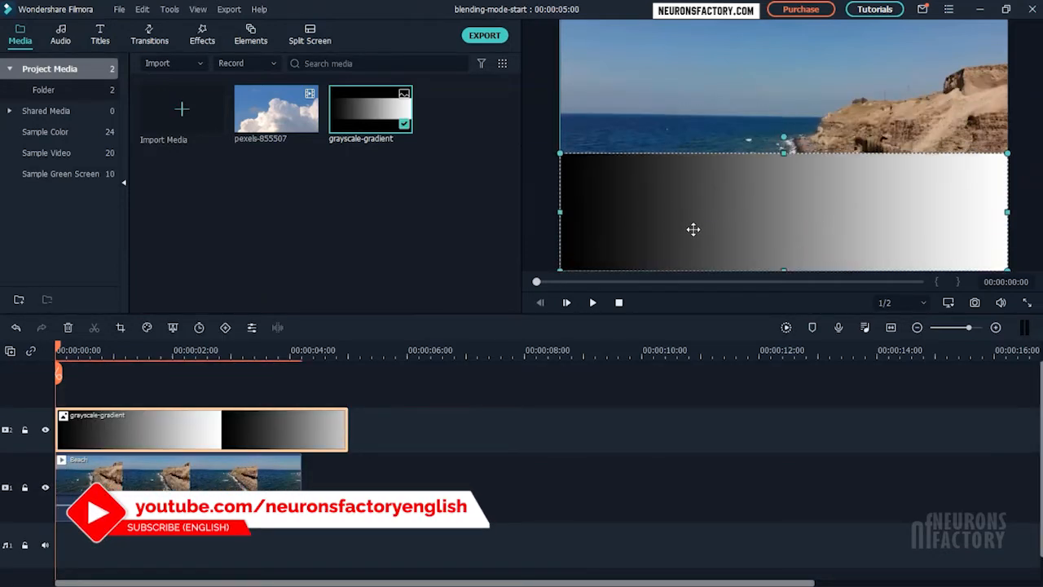
left_click_drag(425, 404, 61, 378)
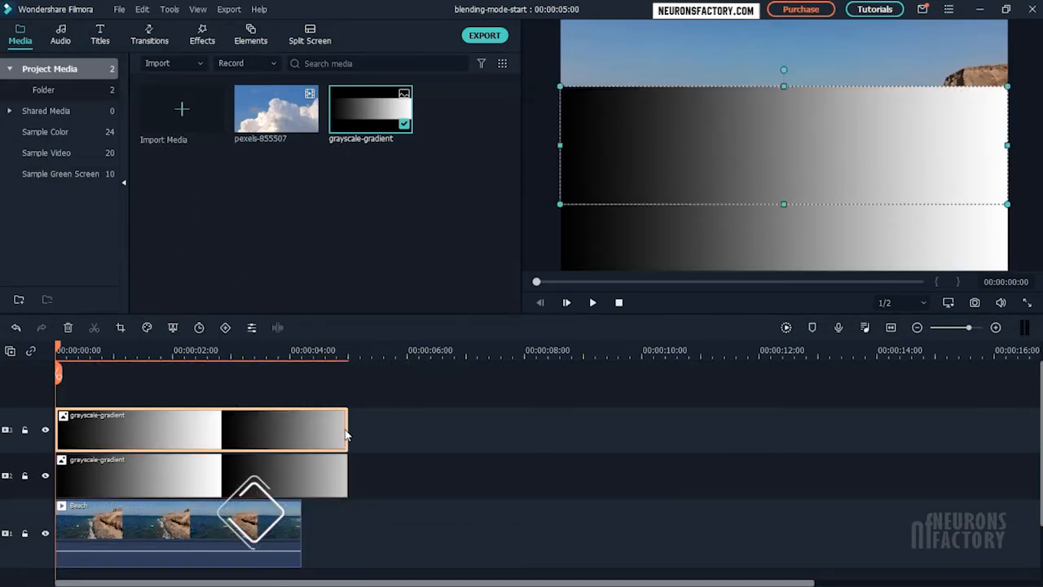
Step: Trim both gradient clips to the end of the Beach clip and position the upper track's copy along the top of the video frame
left_click_drag(347, 434, 303, 437)
left_click(347, 476)
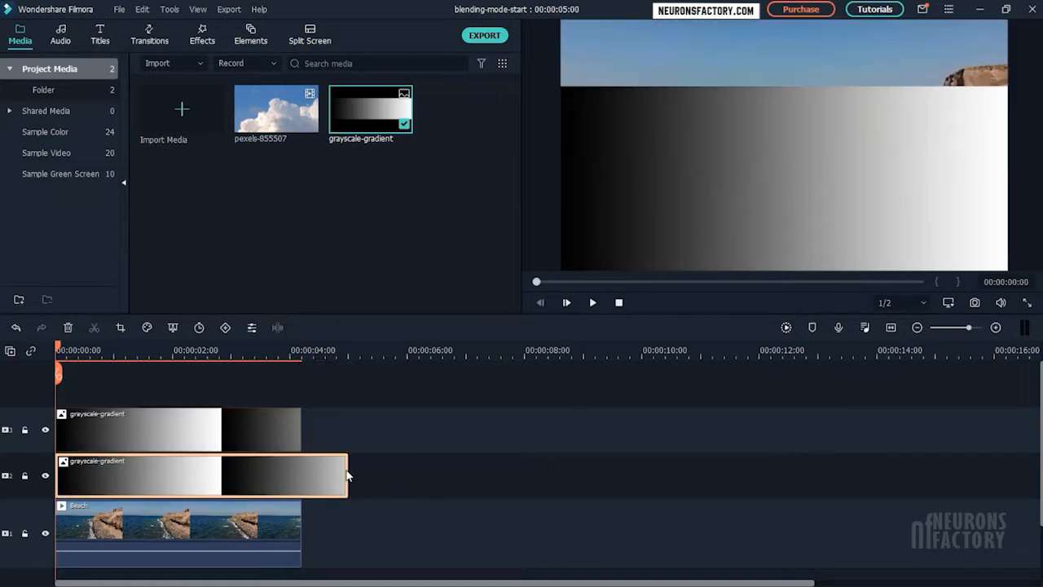
left_click_drag(346, 476, 302, 476)
double_click(741, 95)
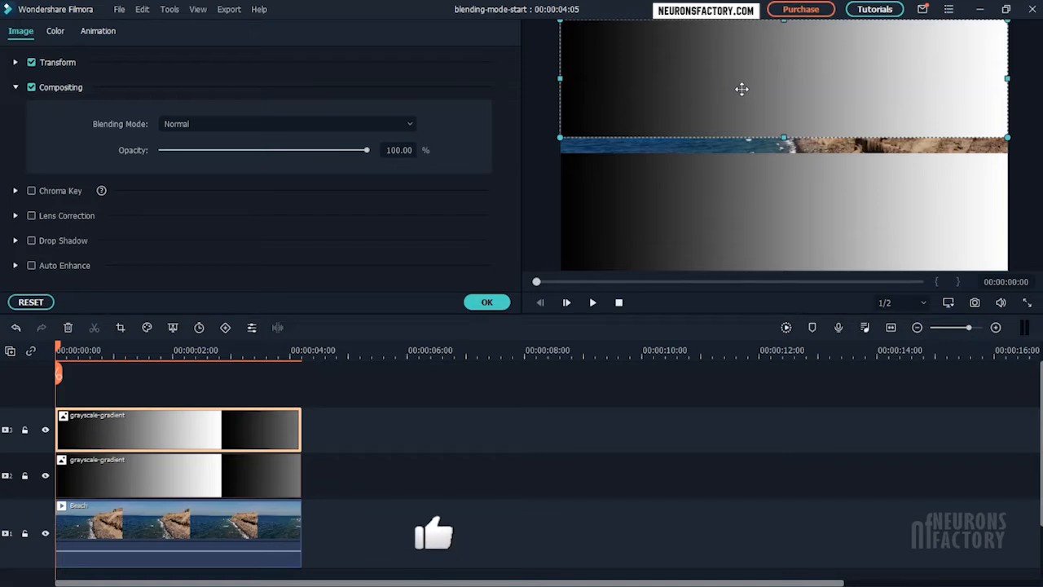
Step: Set the second-track gradient's blending mode to Multiply and try out its opacity, leaving it at 100%
left_click(258, 478)
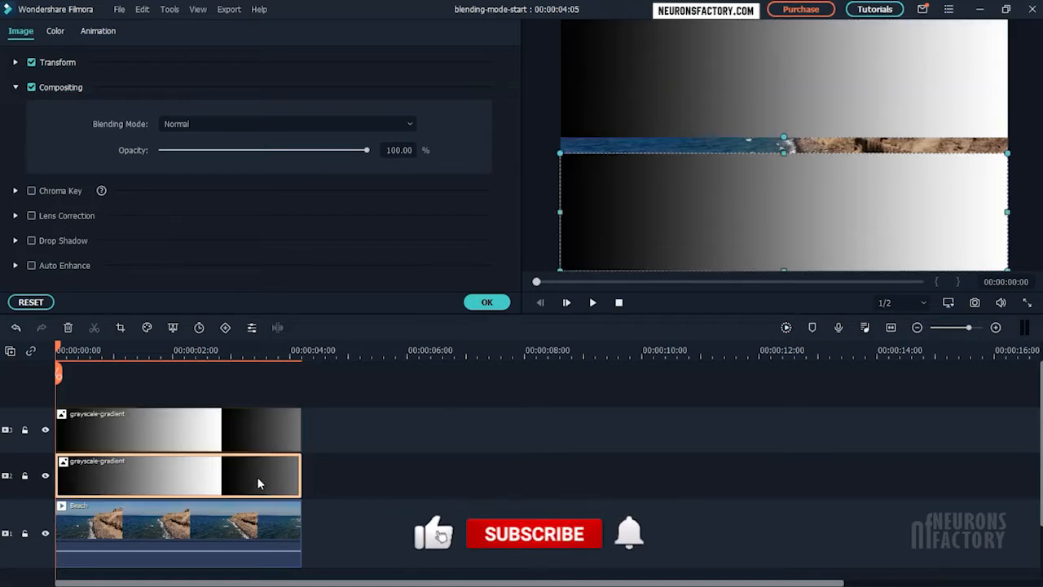
left_click(275, 126)
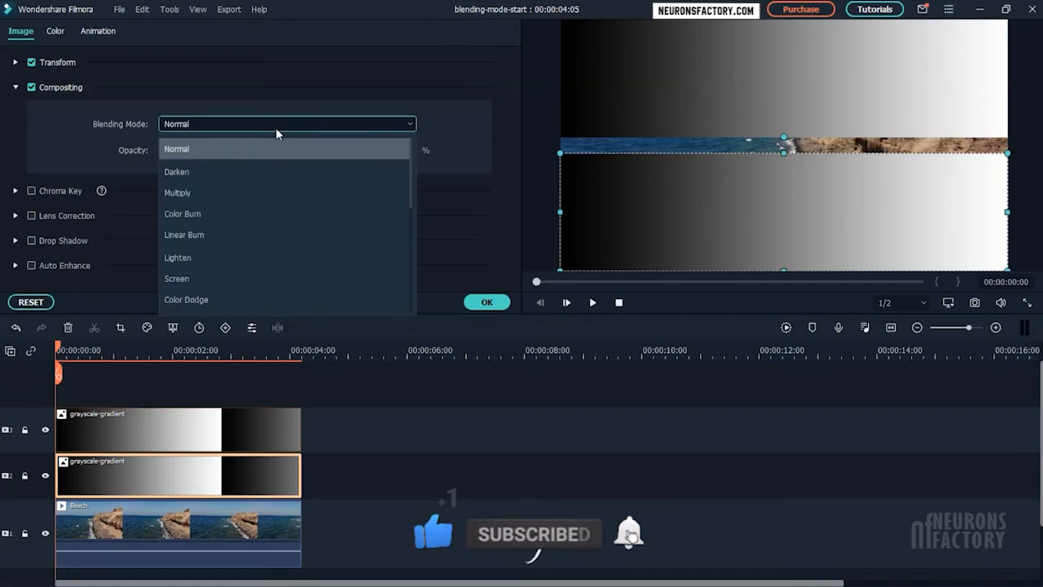
left_click(259, 190)
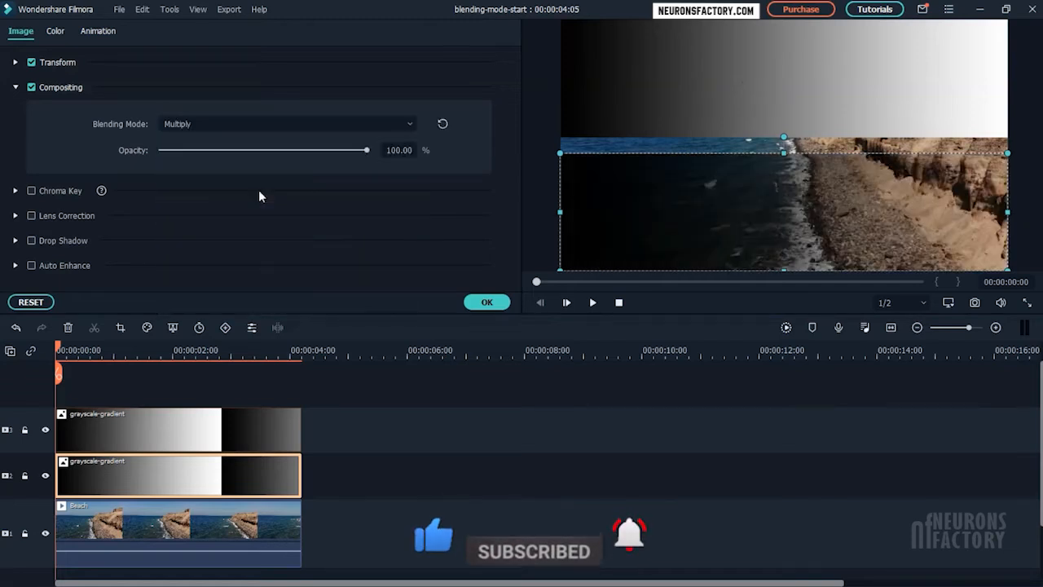
left_click_drag(364, 153, 385, 169)
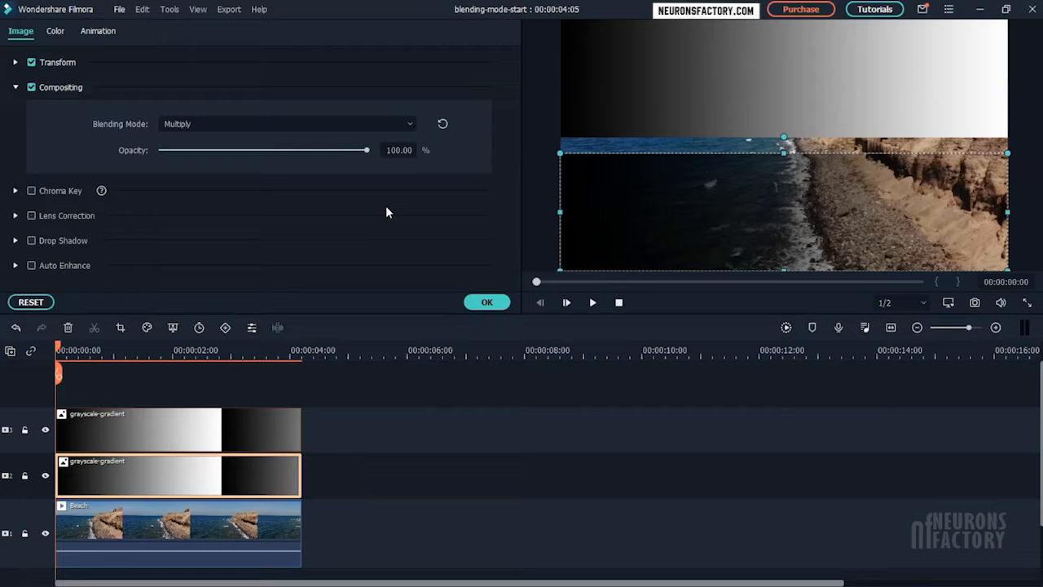
Step: Try the Screen, Darken, Multiply, Color Burn and Linear Burn blending modes in turn on the second-track gradient
left_click(321, 126)
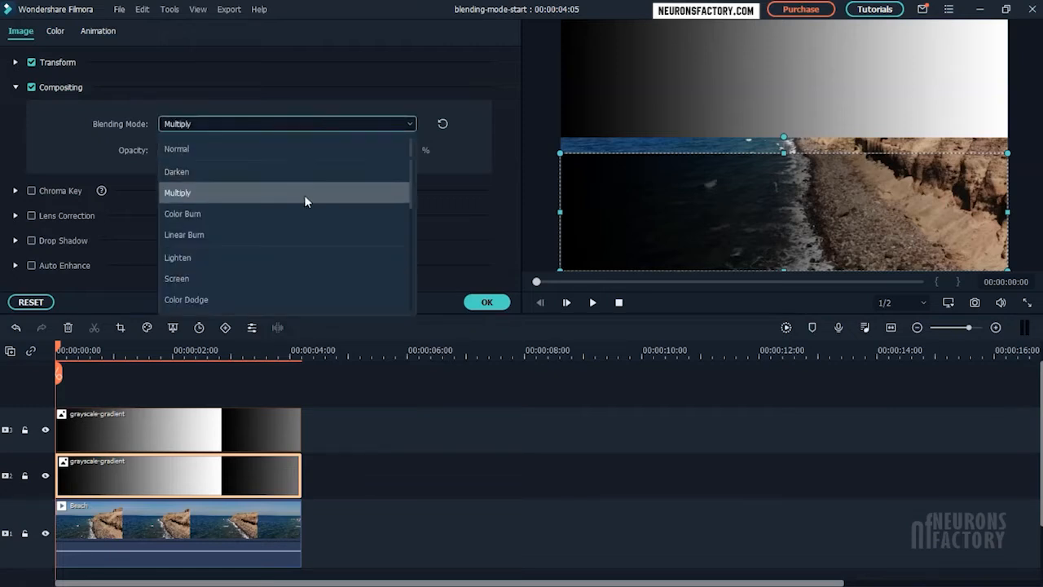
left_click(288, 278)
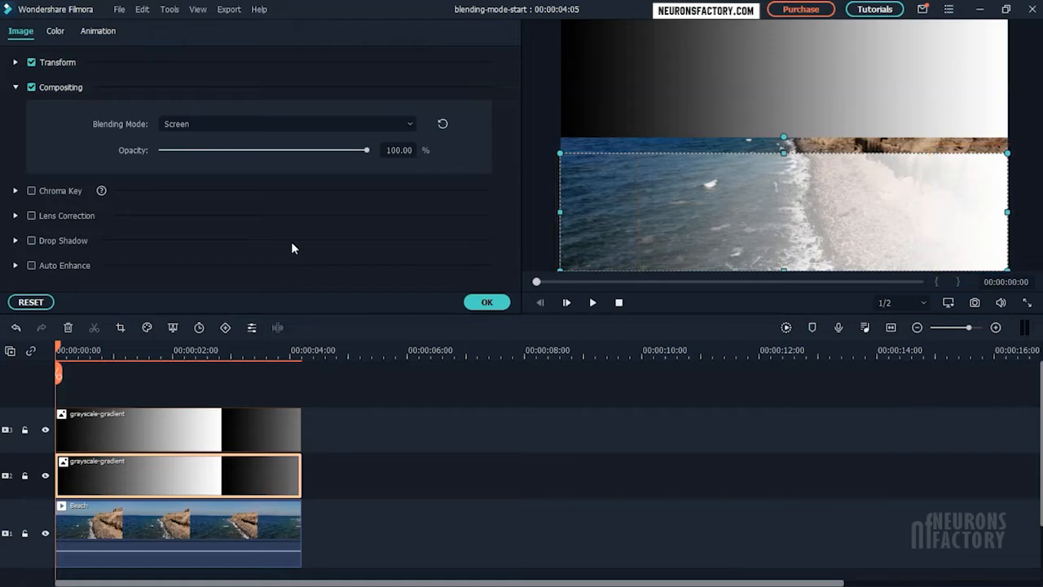
left_click(301, 130)
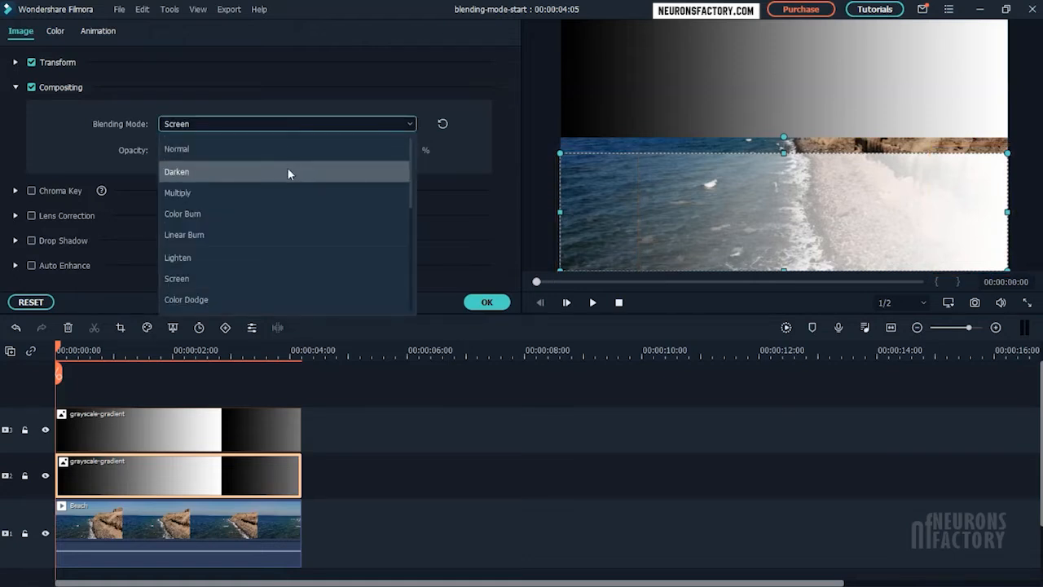
left_click(288, 169)
left_click(292, 131)
left_click(252, 188)
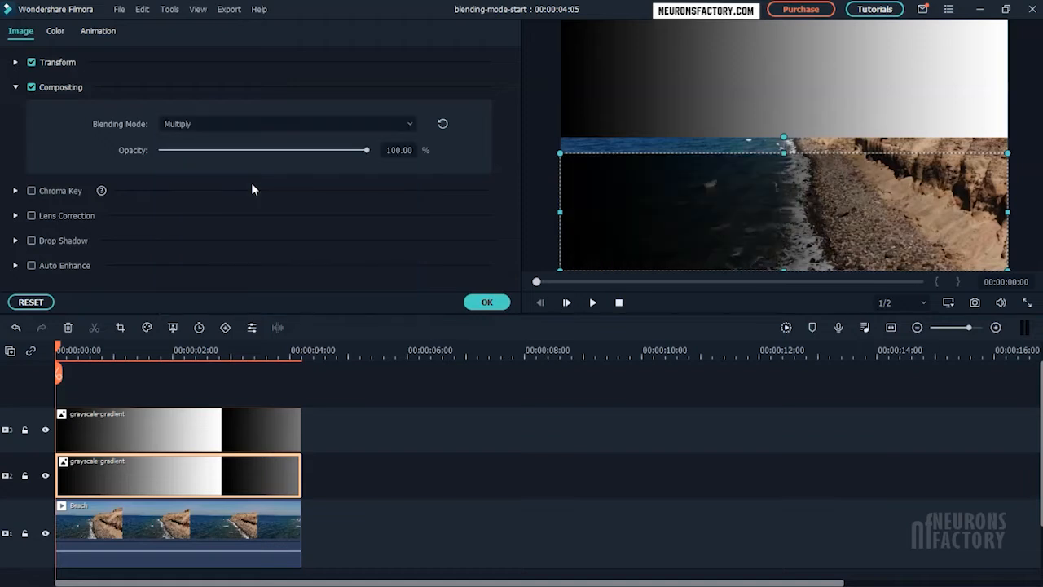
left_click(252, 133)
left_click(222, 214)
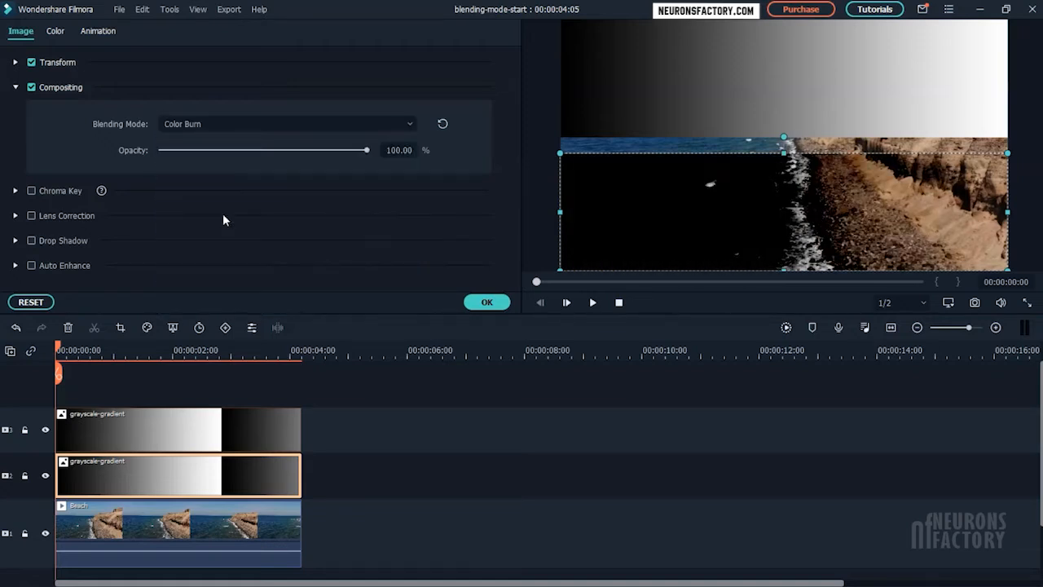
left_click(230, 128)
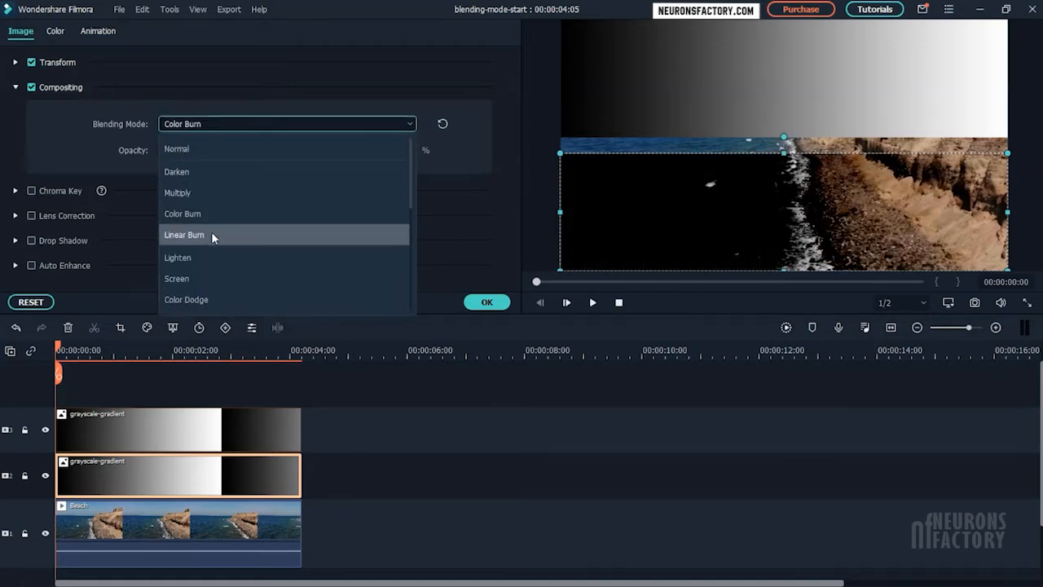
left_click(213, 234)
Step: Try the Lighten, Screen, Color Dodge and Linear Dodge blending modes in turn on the second-track gradient
left_click(231, 124)
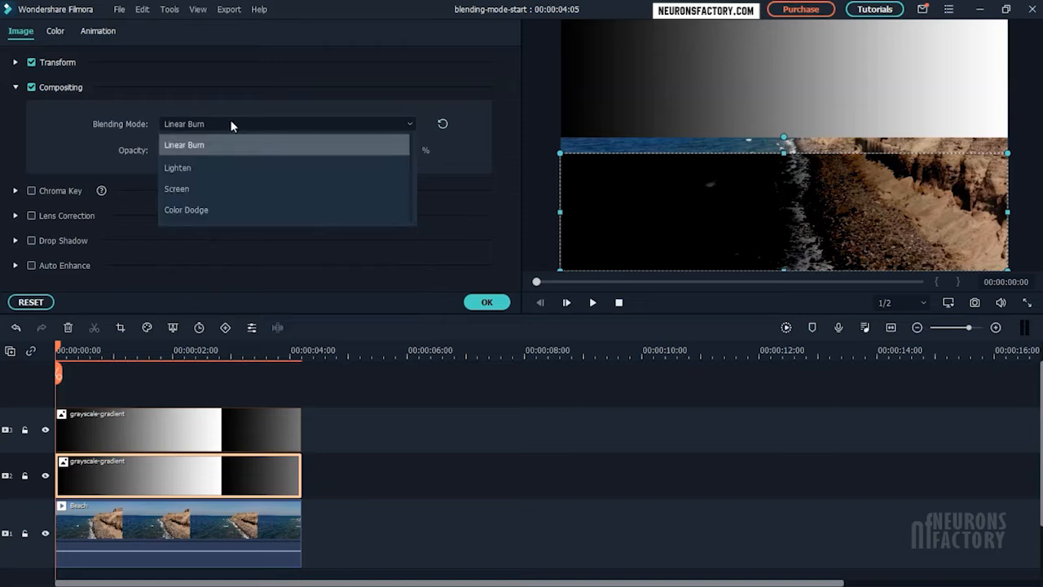
left_click(224, 255)
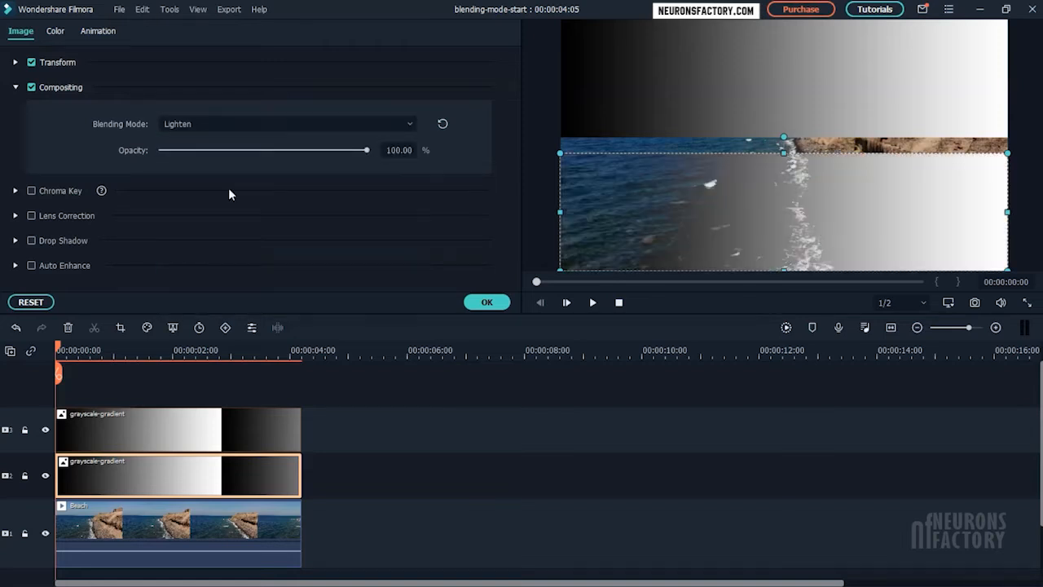
left_click(234, 125)
left_click(215, 279)
left_click(228, 124)
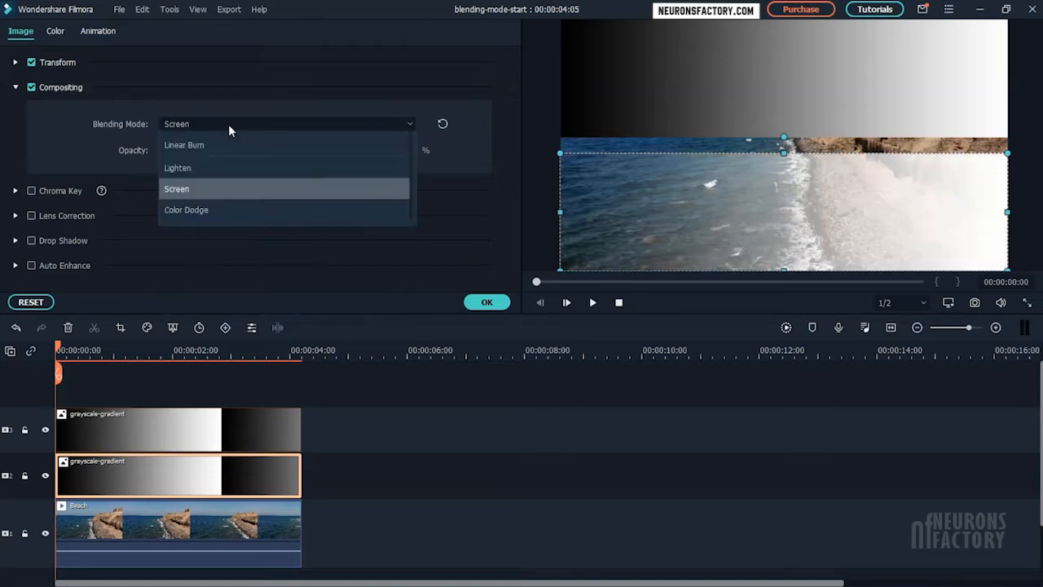
left_click(208, 298)
left_click(223, 124)
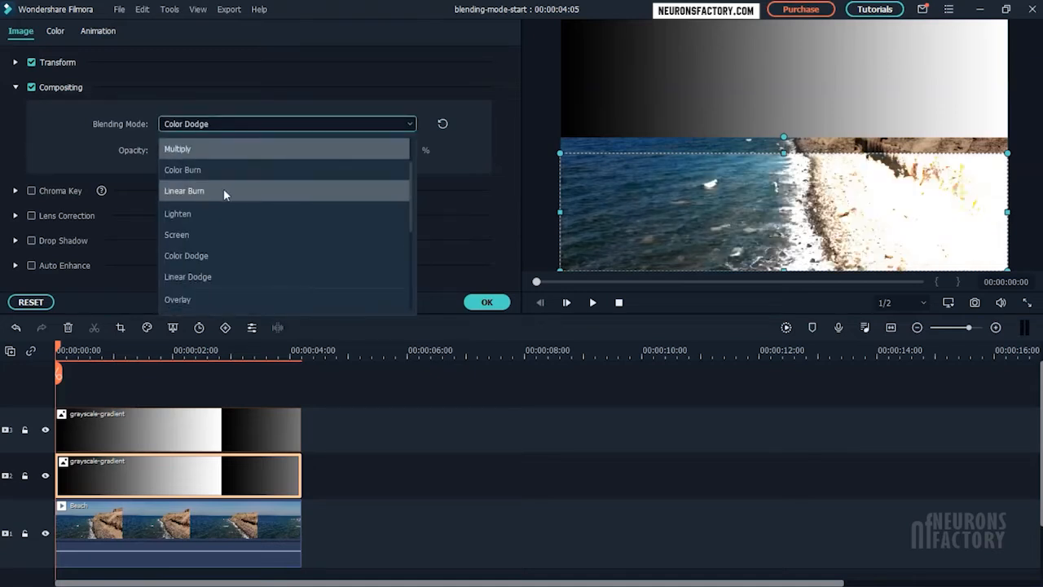
left_click(210, 277)
Step: Try the Overlay and Difference blending modes on the second-track gradient, ending with Exclusion
left_click(276, 124)
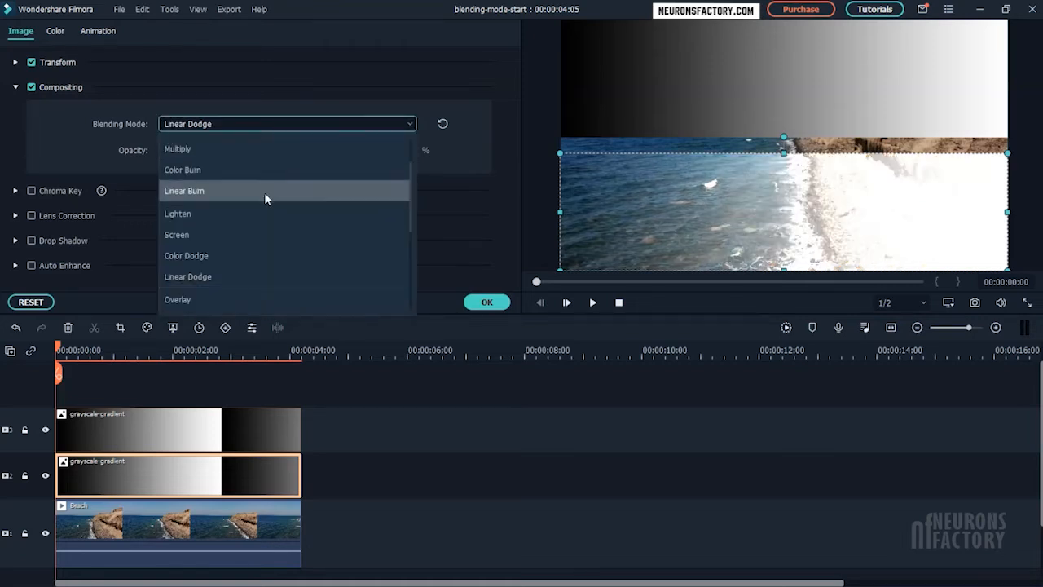
scroll(266, 198, "down", 2)
scroll(266, 200, "down", 1)
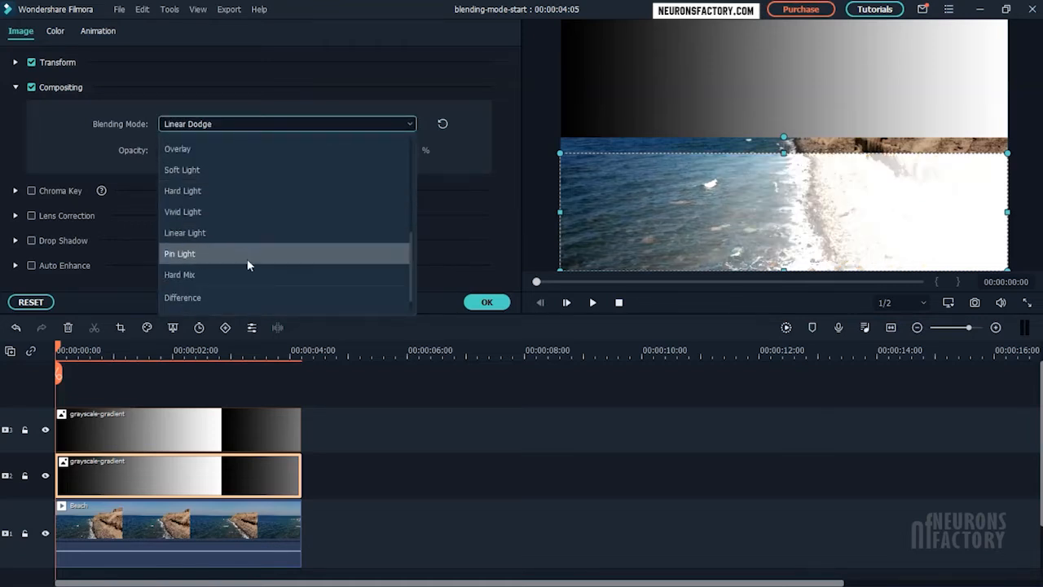
left_click(277, 150)
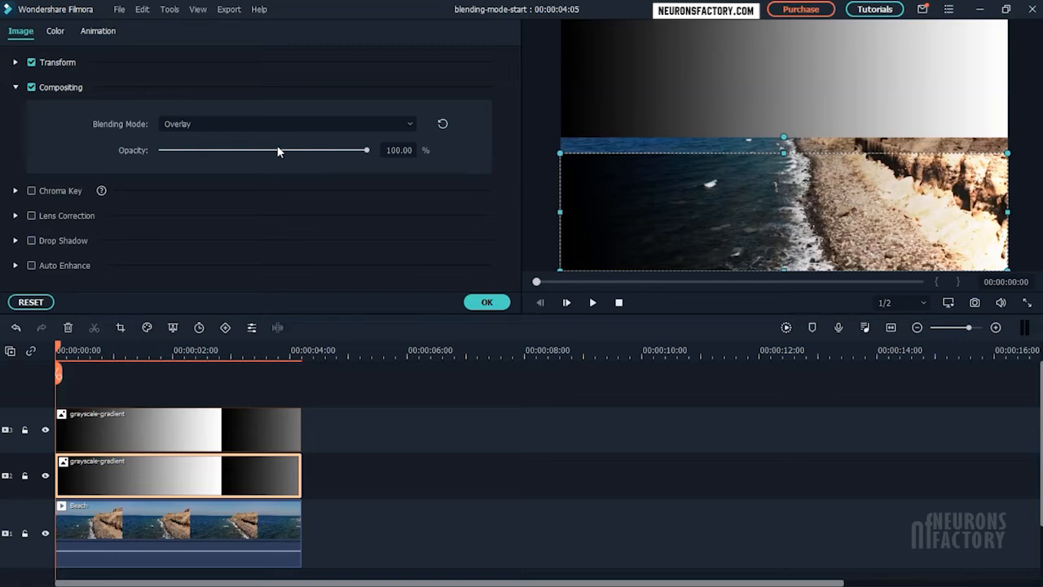
left_click(289, 124)
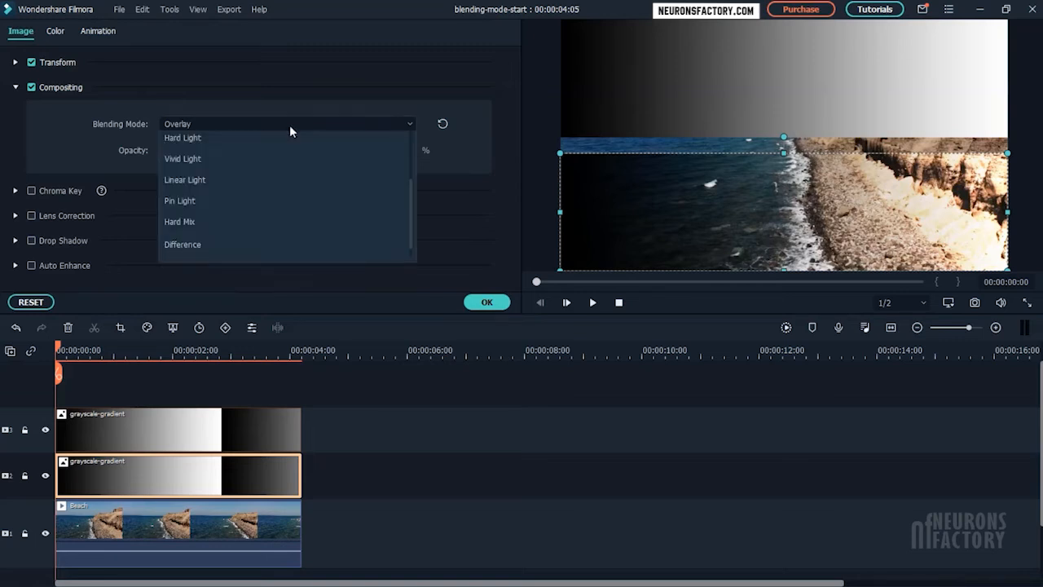
left_click(306, 281)
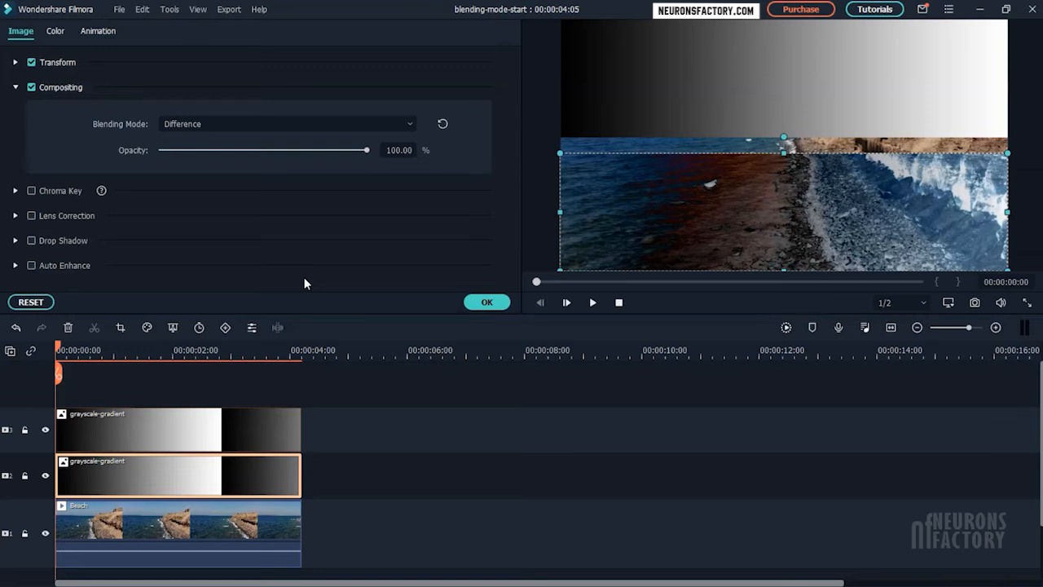
left_click(299, 119)
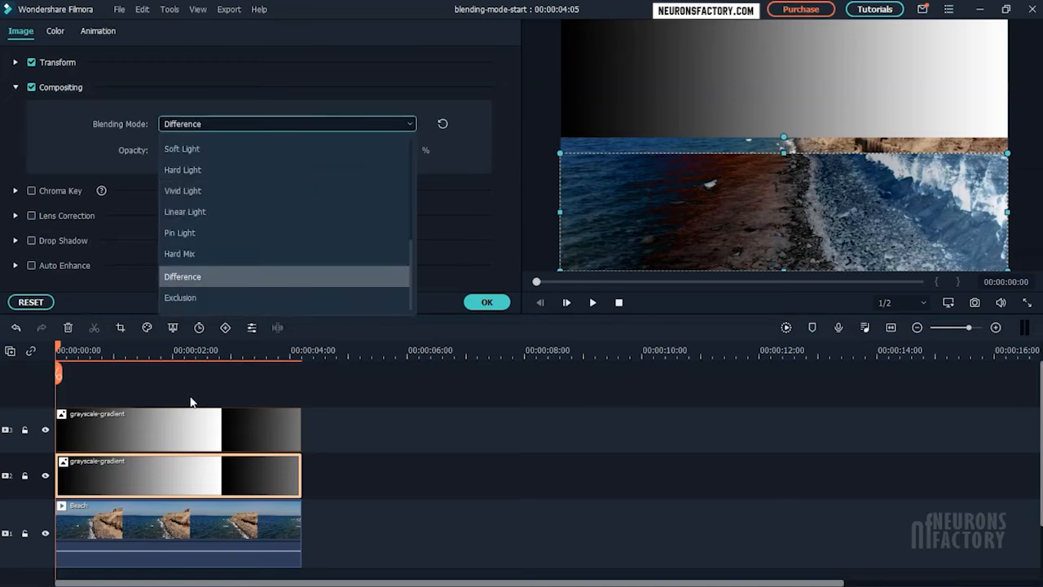
left_click(223, 303)
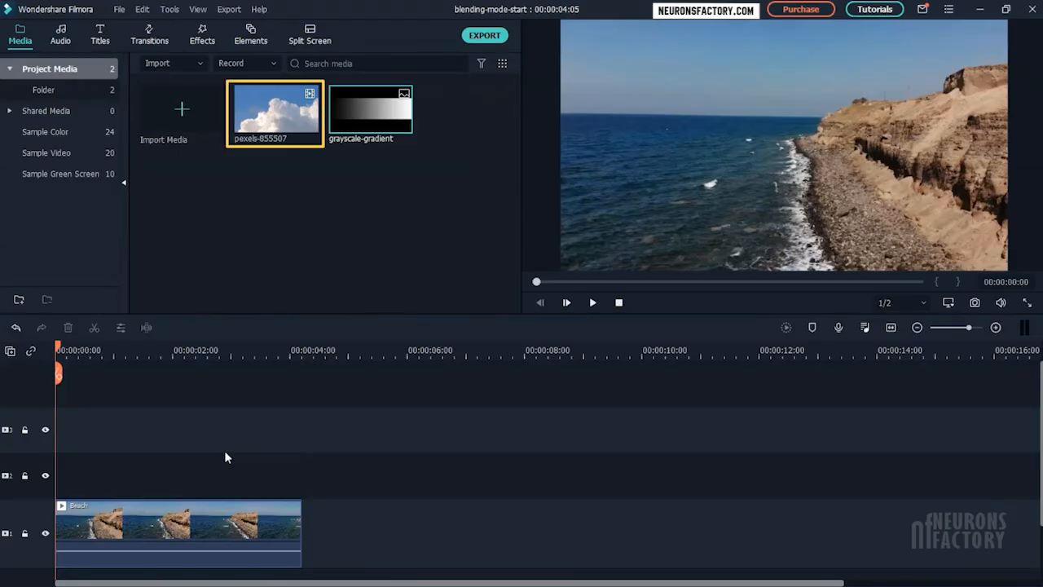
Step: Place the pexels-855507 cloud clip at the start of the second video track, above the Beach clip
mouse_move(304, 130)
left_click(291, 122)
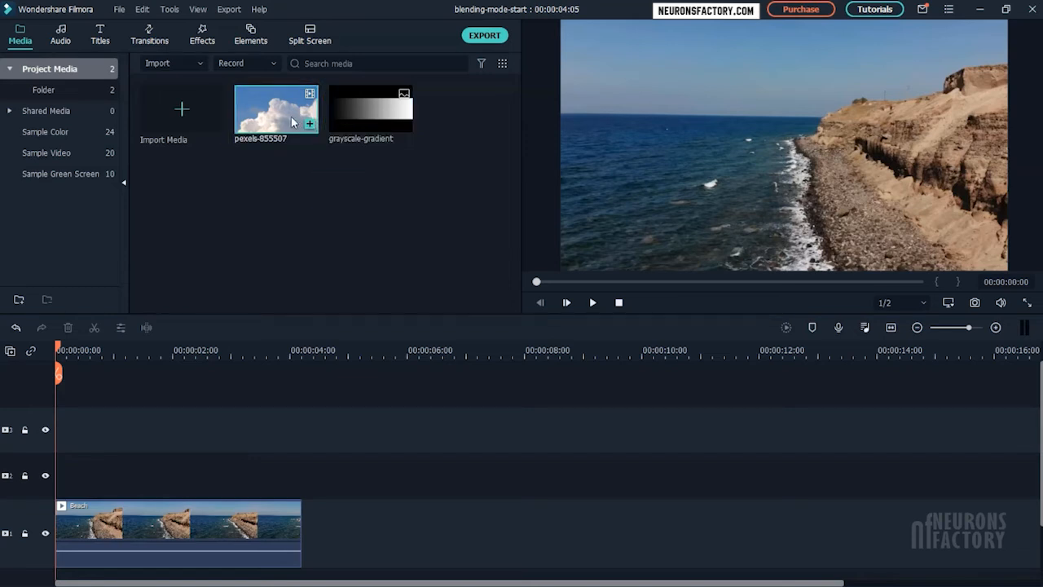
left_click_drag(232, 271, 54, 489)
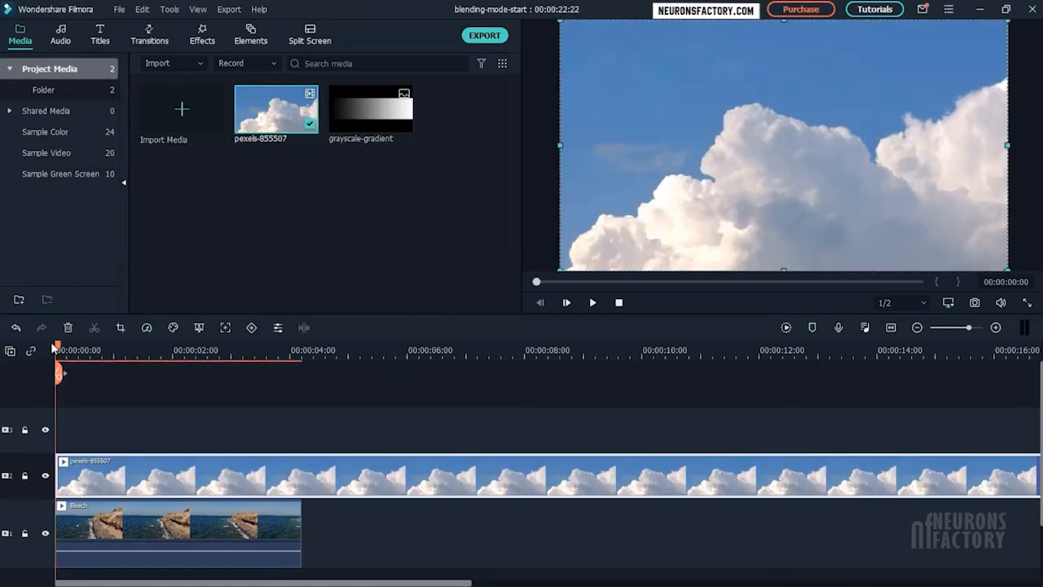
Step: Cut the cloud clip at the end of the Beach clip, removing the excess and trimming its duration to 00:00:04:05
left_click_drag(61, 348, 304, 375)
left_click(302, 373)
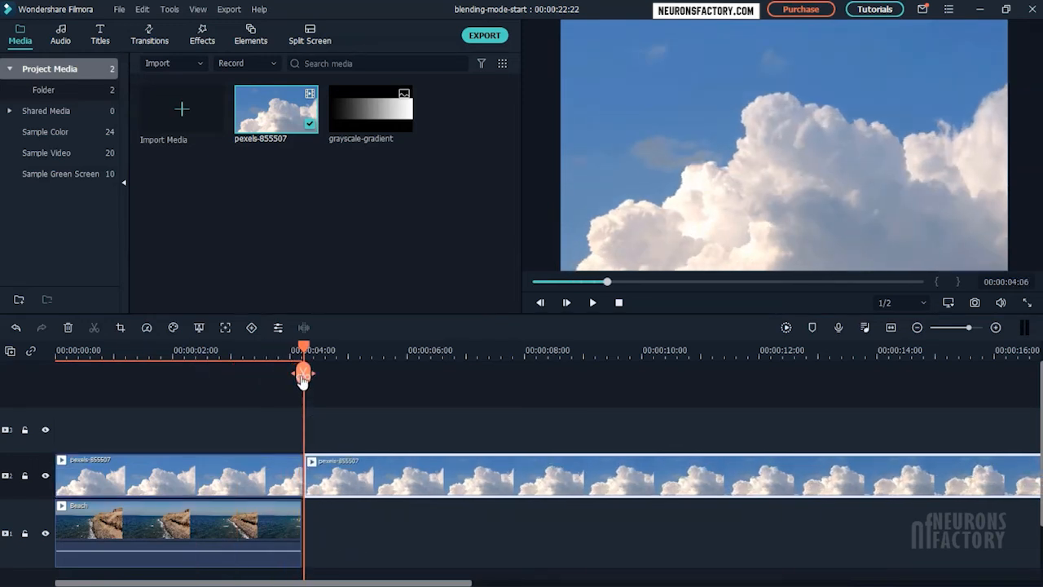
key("Delete")
left_click(283, 485)
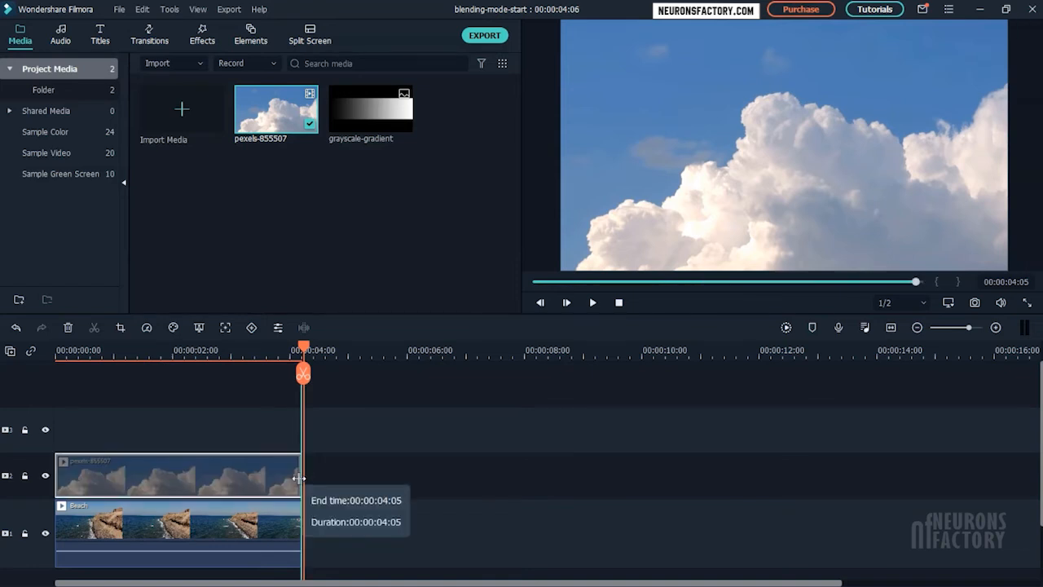
Step: Shrink the cloud clip to about three quarters of the frame, turn it upside down and place it over the upper-left part of the beach video
left_click_drag(306, 350, 67, 351)
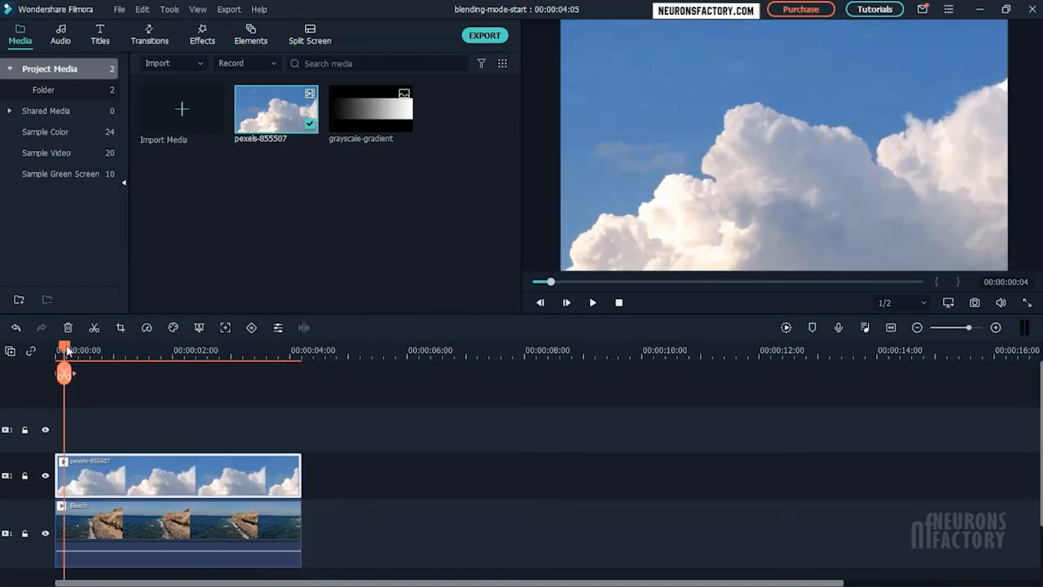
left_click(566, 260)
left_click_drag(568, 268, 678, 208)
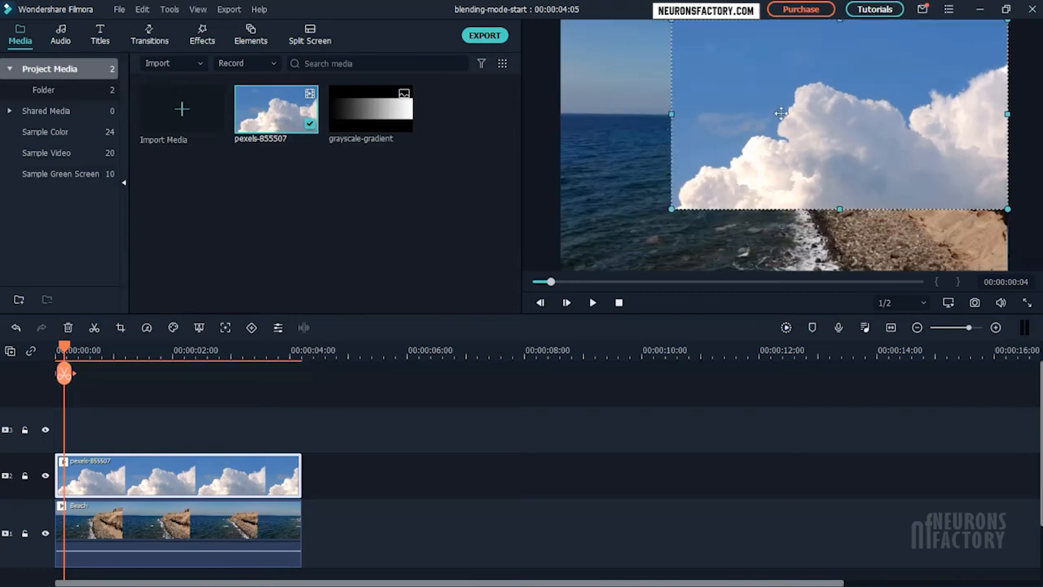
left_click_drag(780, 112, 724, 186)
left_click_drag(784, 80, 700, 110)
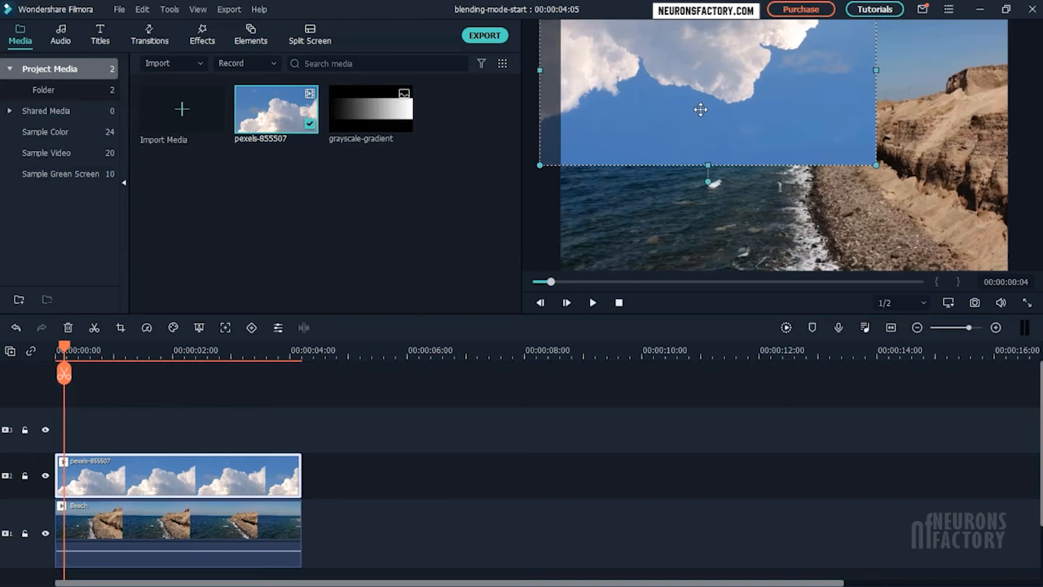
Step: Set the cloud clip's blending mode to Pin Light and its opacity to 80%
double_click(282, 474)
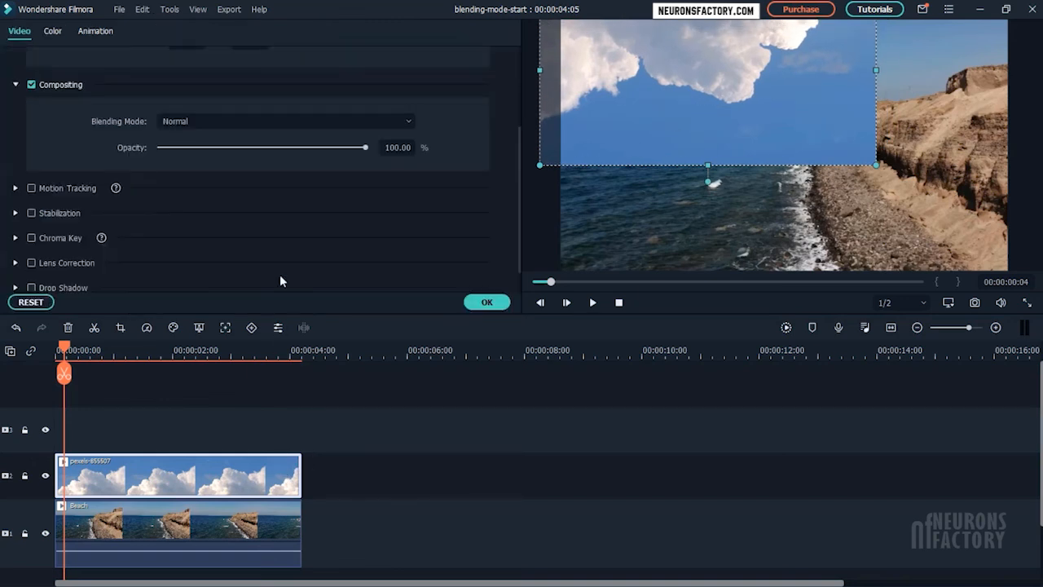
left_click(285, 123)
scroll(278, 181, "down", 2)
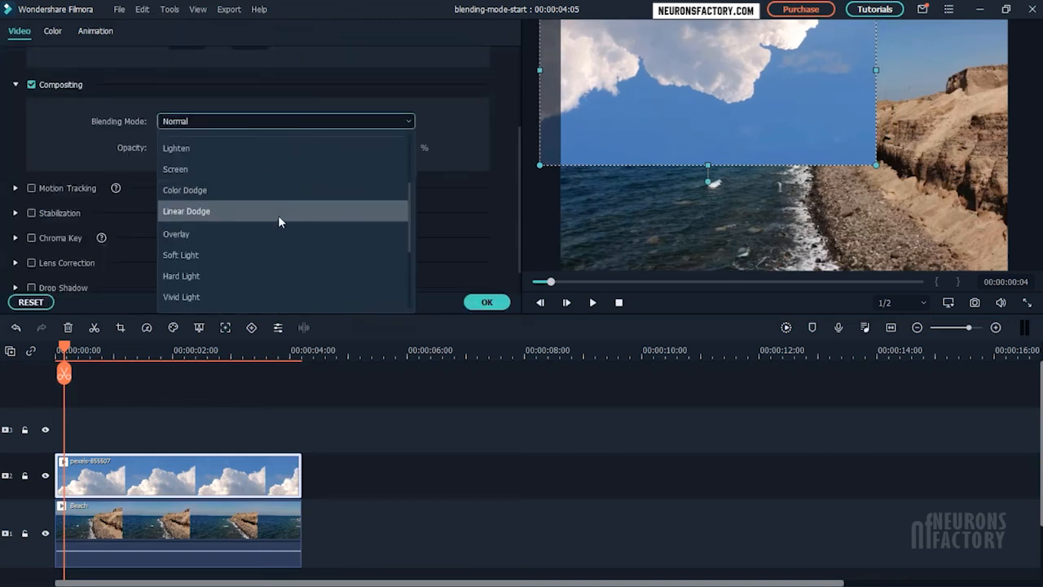
scroll(278, 220, "down", 2)
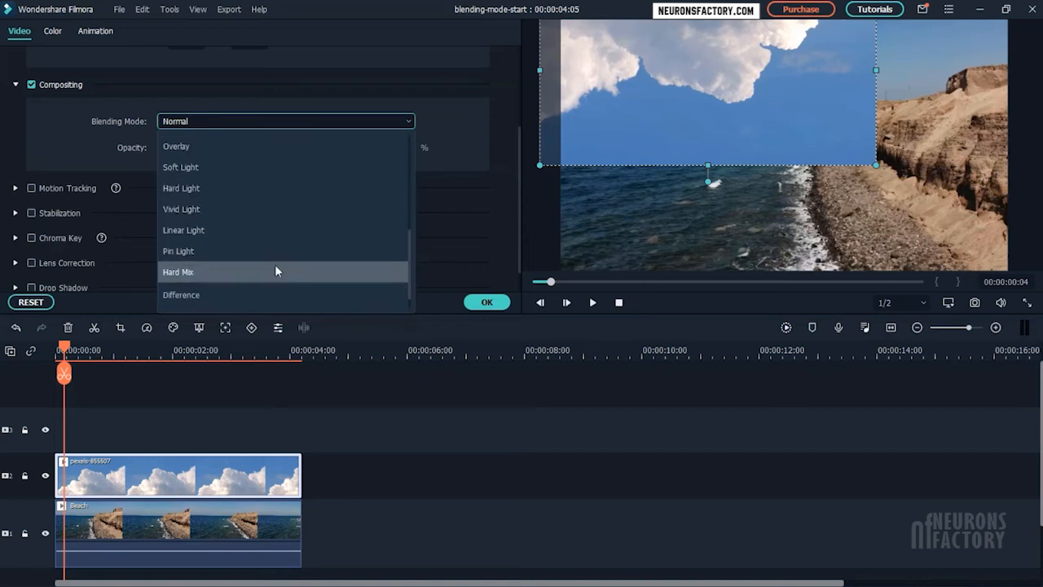
left_click(277, 256)
double_click(399, 148)
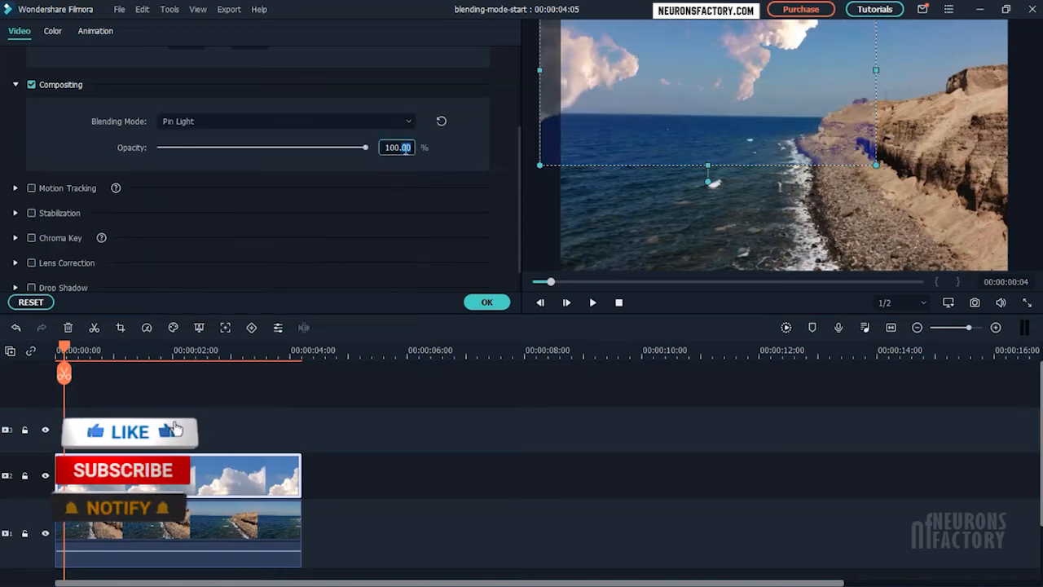
type("80")
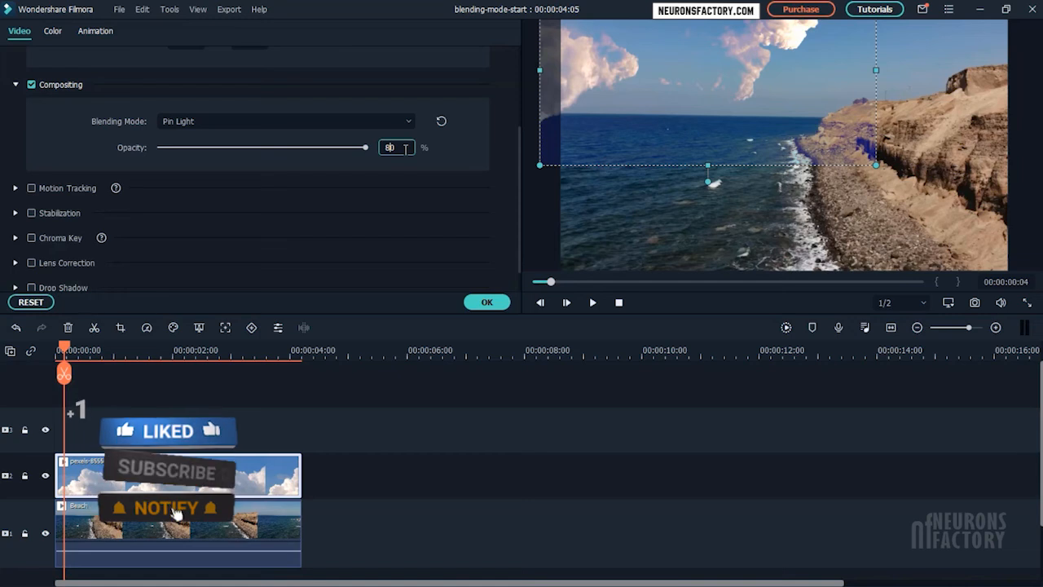
key("Return")
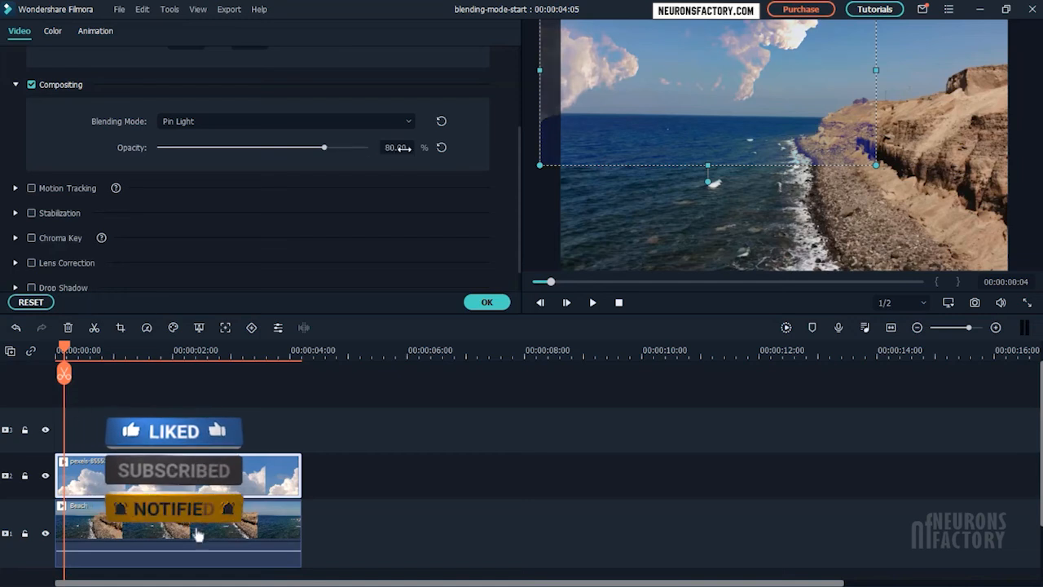
left_click(487, 302)
Step: Add the cinematic LUT Teal & Orange to the third track, matching the length of the clips below, and play the result
left_click(203, 39)
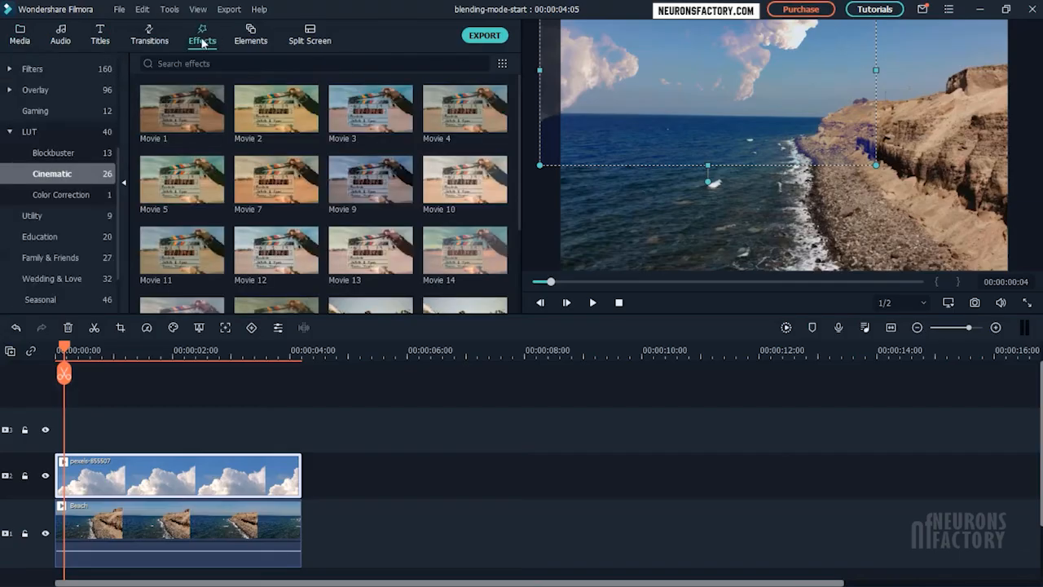
scroll(211, 170, "down", 4)
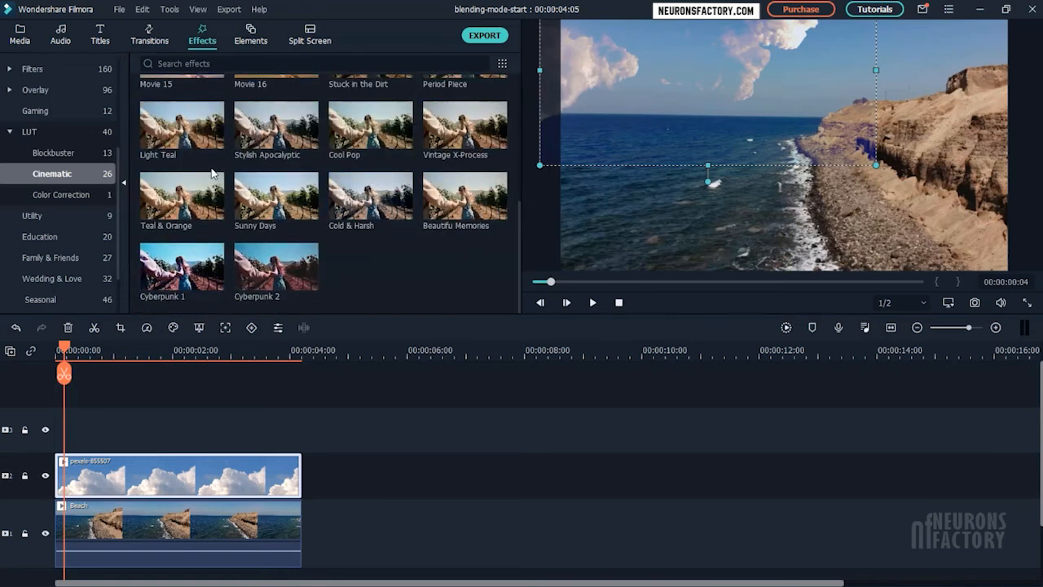
left_click_drag(181, 207, 49, 450)
left_click_drag(349, 432, 301, 436)
key("space")
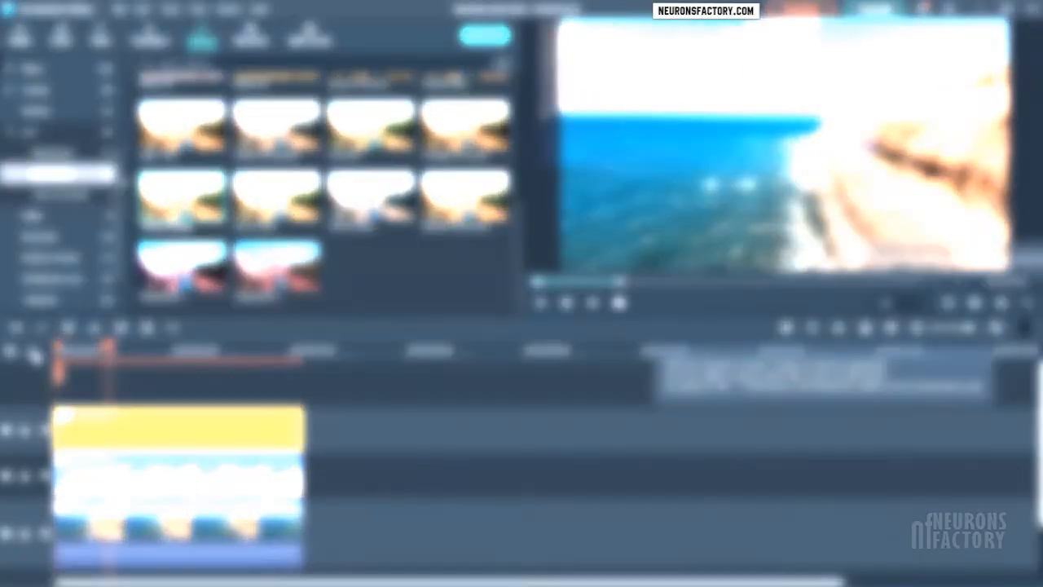